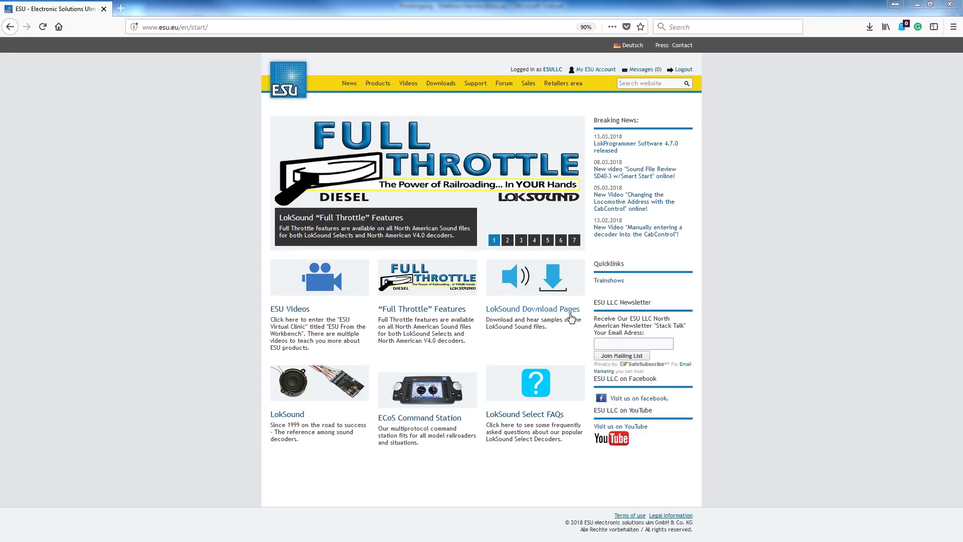
# Open the LokSound Select Retail Soundfiles list from the LokSound download pages and glance over its entries
pyautogui.click(553, 282)
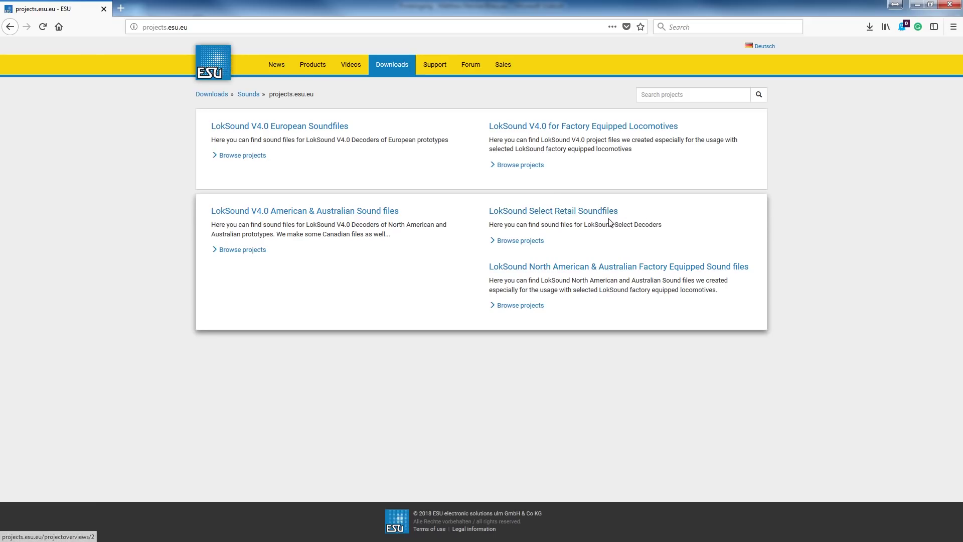
pyautogui.click(561, 213)
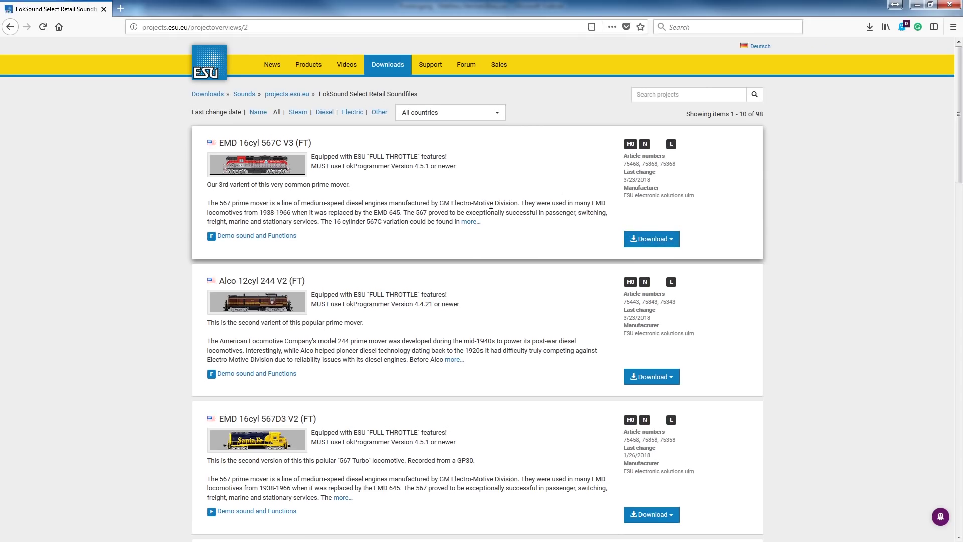
pyautogui.scroll(-6, 504, 265)
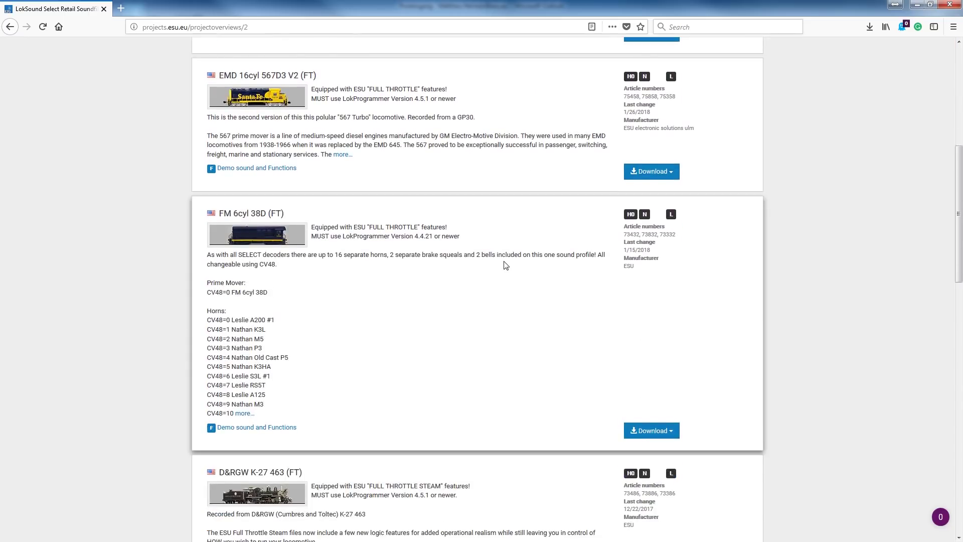
pyautogui.scroll(8, 504, 265)
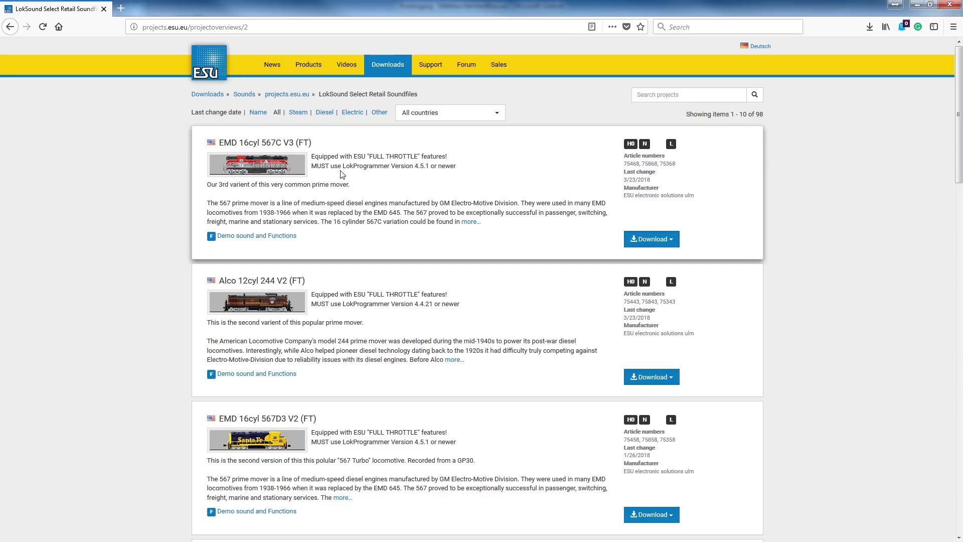
# Search the LokSound Select Retail Soundfiles for 567
pyautogui.click(607, 97)
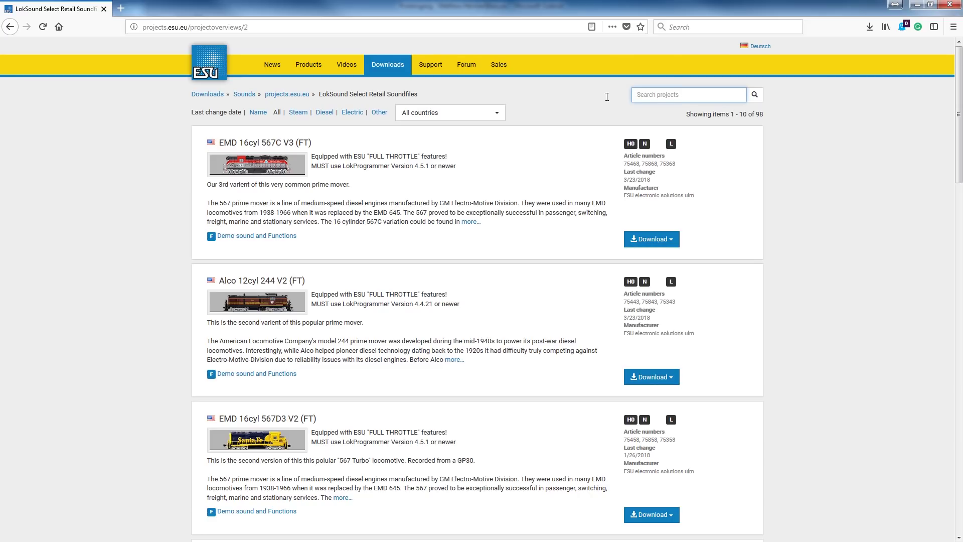
pyautogui.write('567')
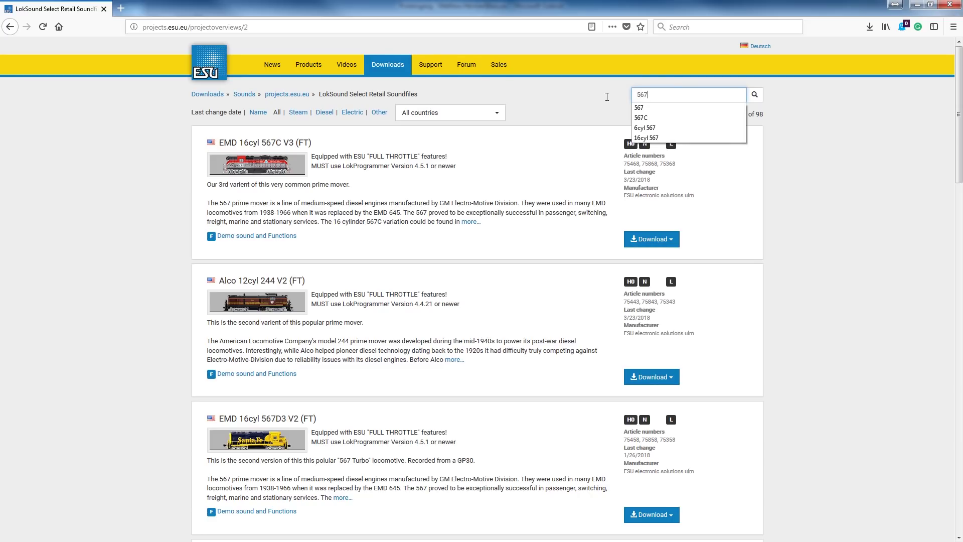
pyautogui.press('Return')
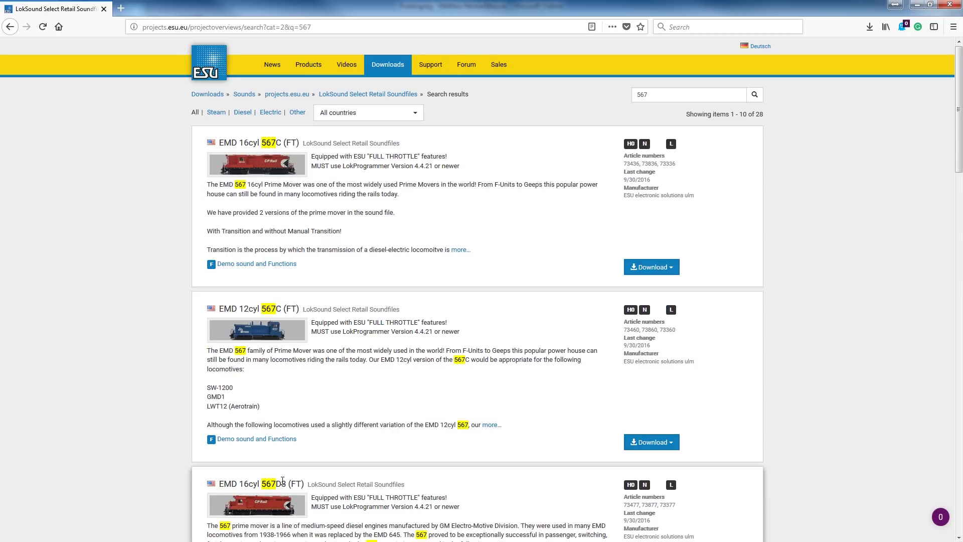
# Look through the first page of 567 results, comparing the EMD prime mover variants and their matching locomotives
pyautogui.scroll(-6, 309, 477)
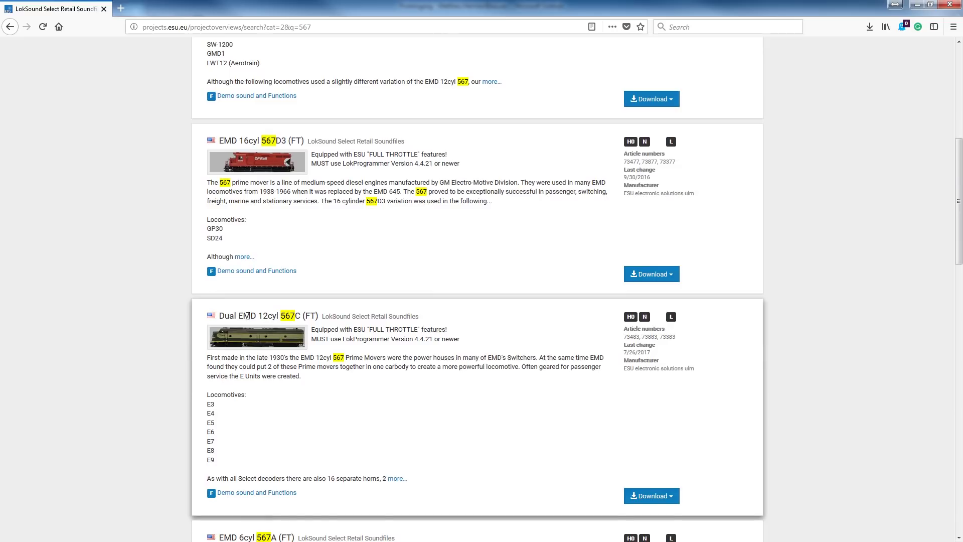
pyautogui.scroll(-3, 309, 394)
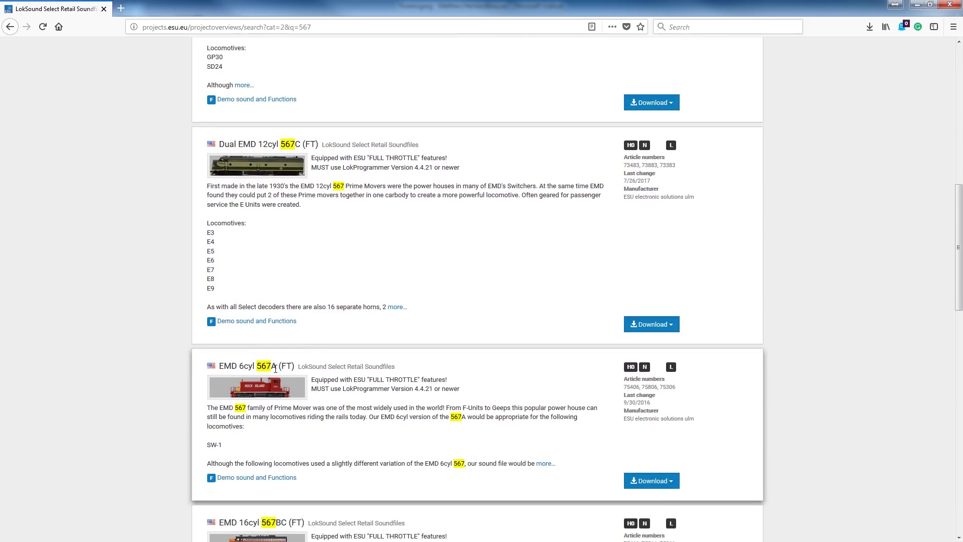
pyautogui.scroll(-2, 274, 391)
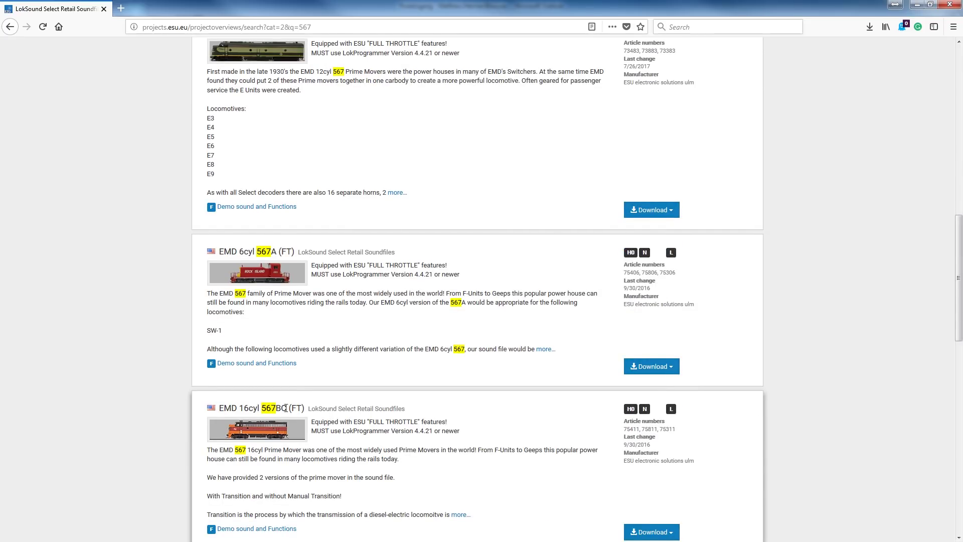
pyautogui.scroll(-2, 325, 420)
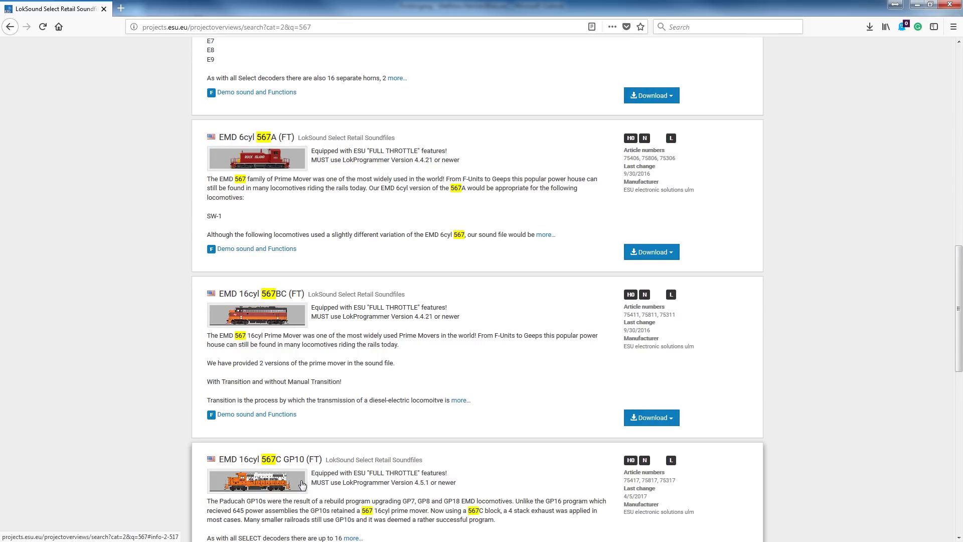
pyautogui.scroll(-3, 302, 485)
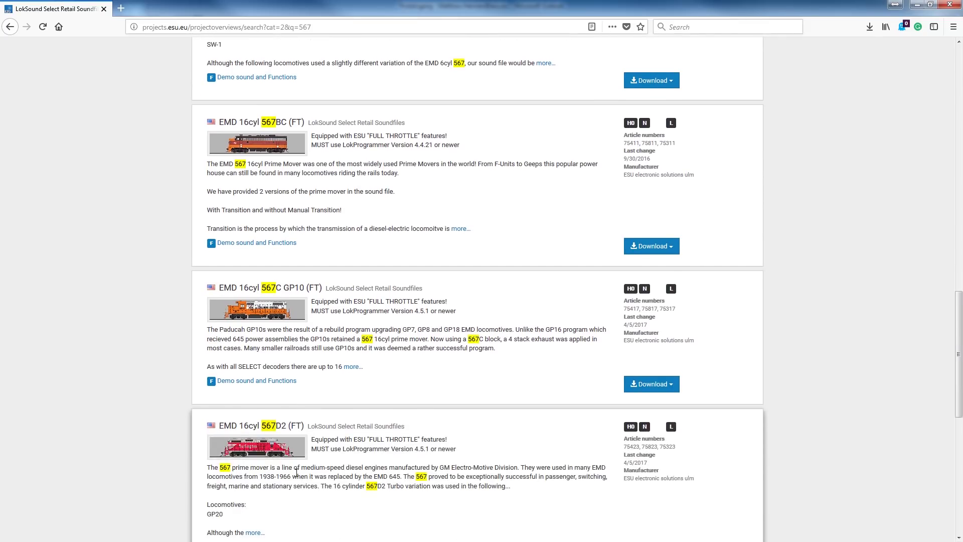
pyautogui.scroll(-3, 315, 461)
pyautogui.scroll(-2, 323, 490)
pyautogui.scroll(-3, 325, 489)
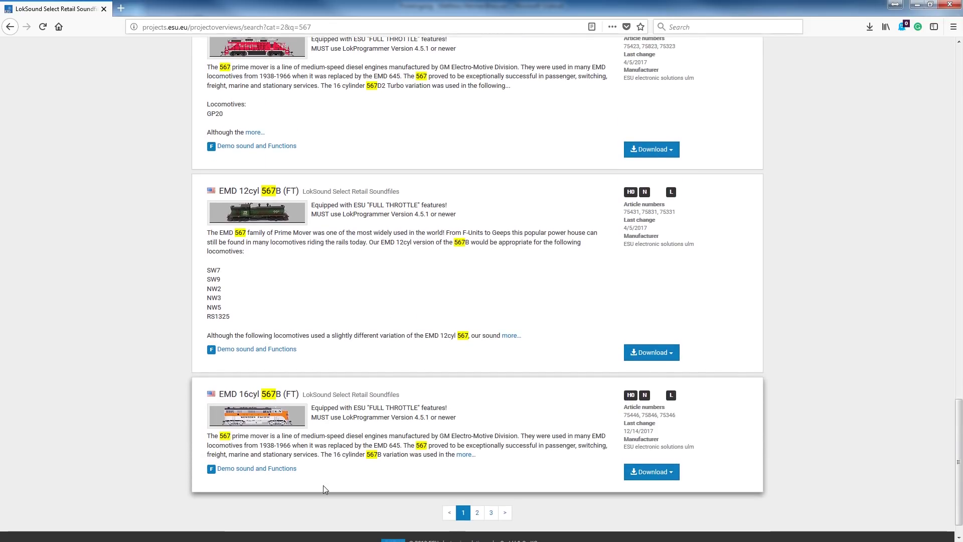
pyautogui.scroll(4, 324, 489)
pyautogui.scroll(1, 325, 489)
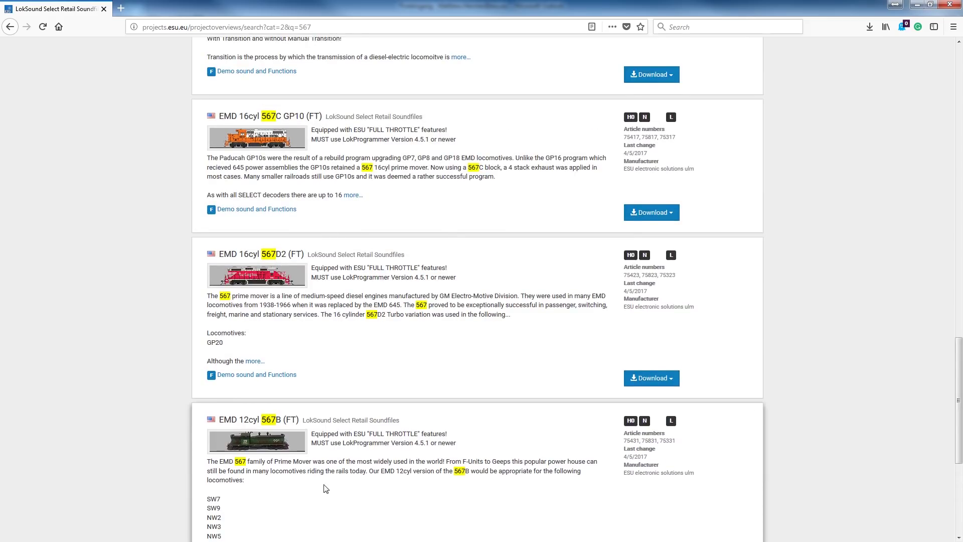
pyautogui.scroll(3, 325, 489)
pyautogui.scroll(6, 325, 489)
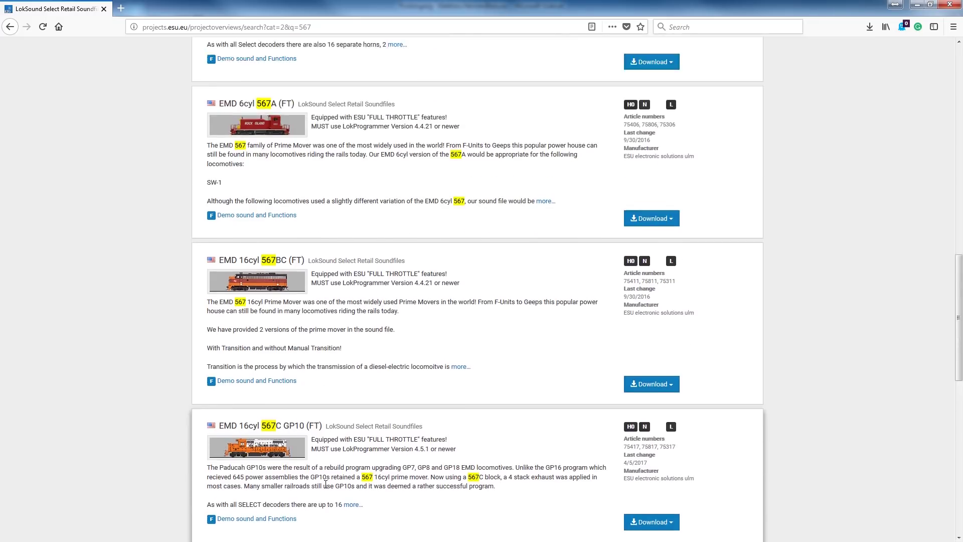
pyautogui.scroll(1, 325, 484)
pyautogui.scroll(-8, 327, 485)
pyautogui.scroll(-4, 327, 488)
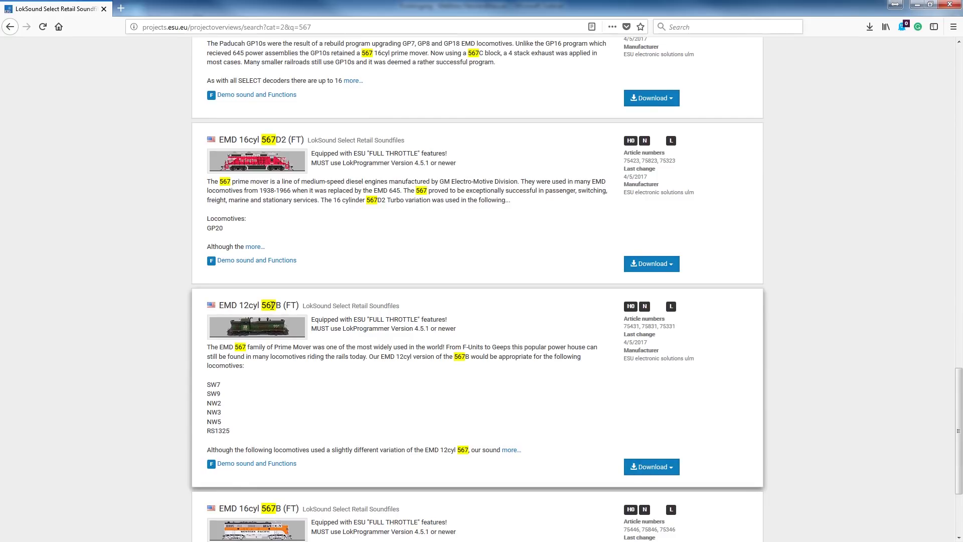
pyautogui.scroll(-3, 338, 351)
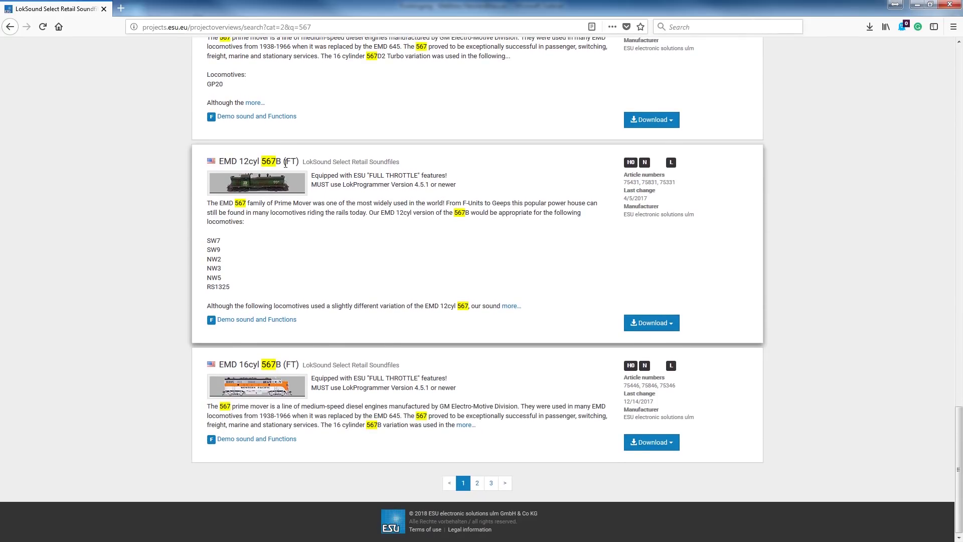
# Open the second page of the 567 search results and look over its sound files
pyautogui.click(477, 483)
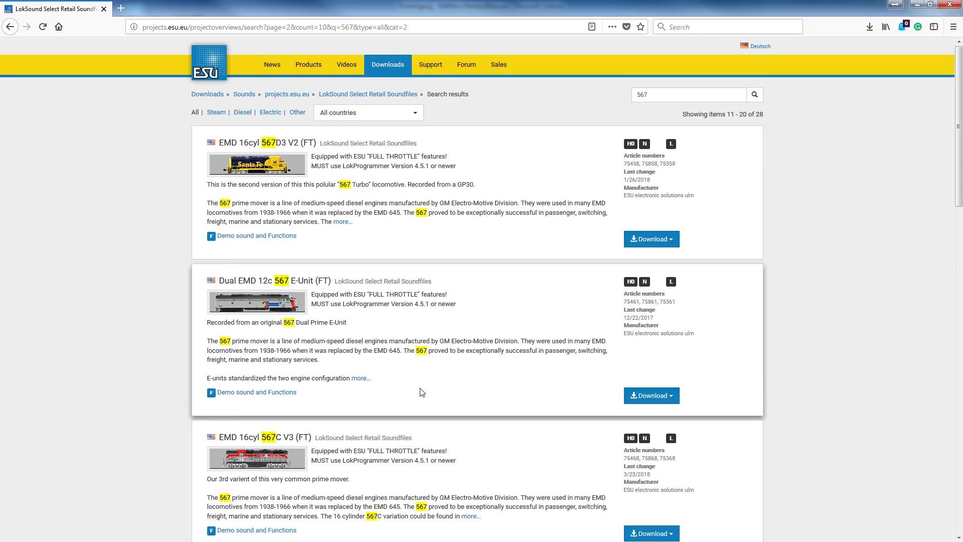
pyautogui.scroll(-3, 424, 386)
pyautogui.scroll(3, 423, 385)
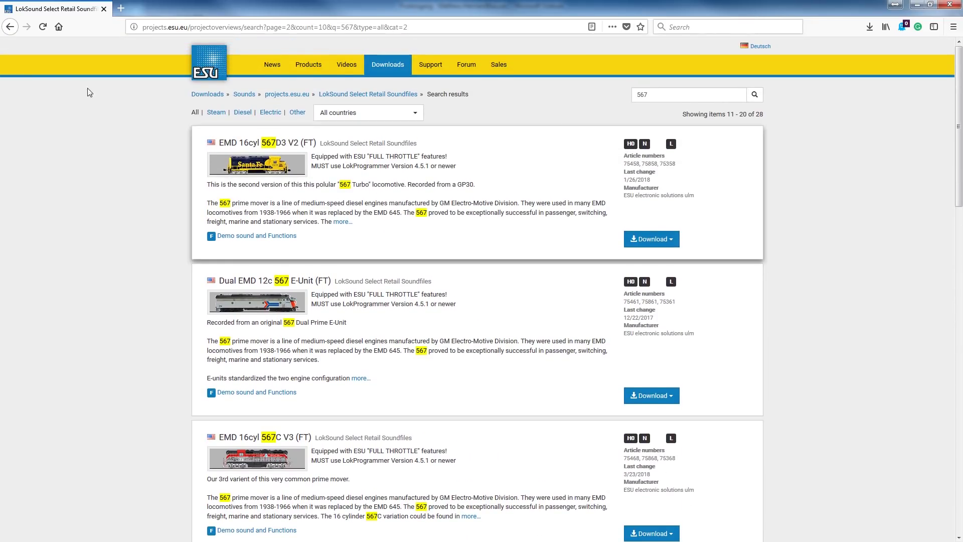
# Return to the first results page and show the decoder download variants offered for the EMD 16cyl 567C (FT)
pyautogui.click(10, 27)
pyautogui.scroll(10, 376, 254)
pyautogui.scroll(8, 376, 254)
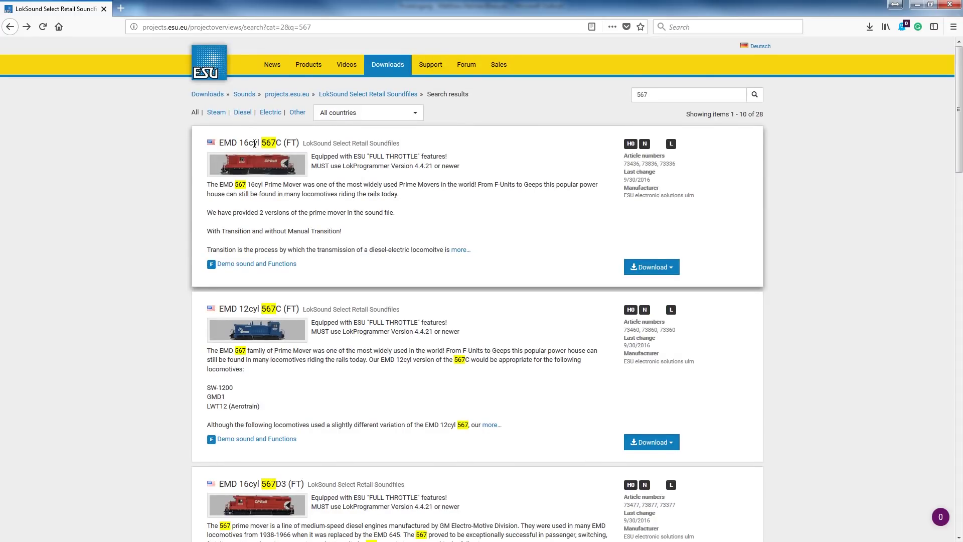
pyautogui.click(674, 270)
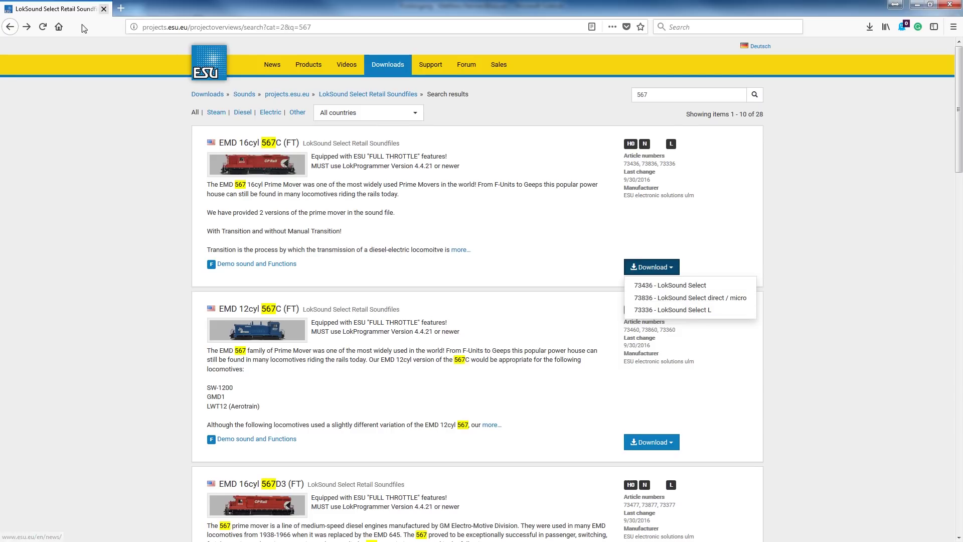
# Go back to the sound file categories and reopen the unfiltered LokSound Select Retail Soundfiles list
pyautogui.click(9, 28)
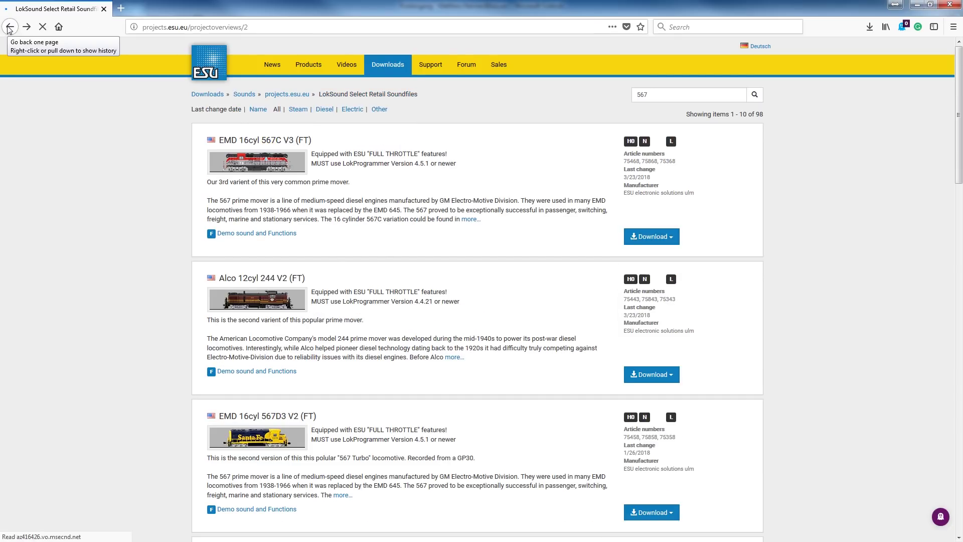
pyautogui.click(9, 28)
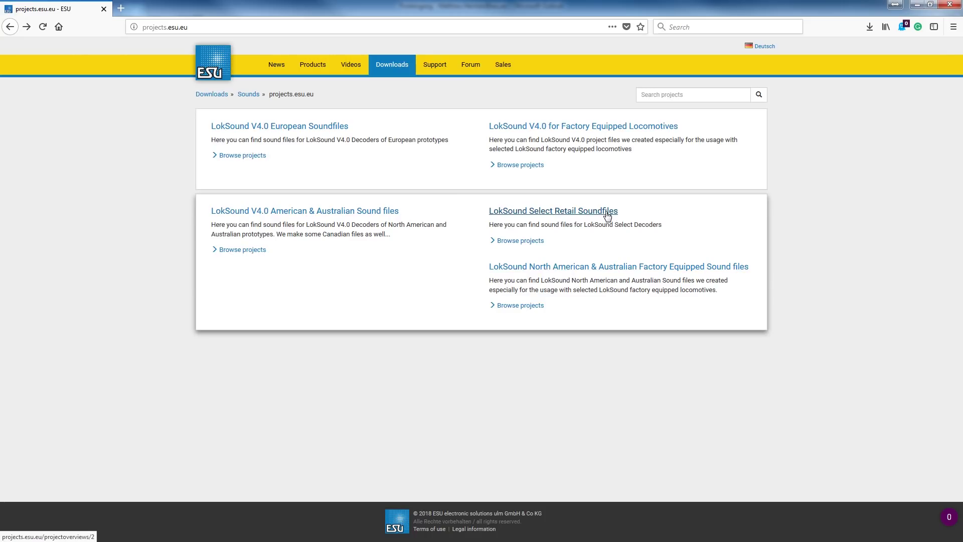
pyautogui.click(608, 215)
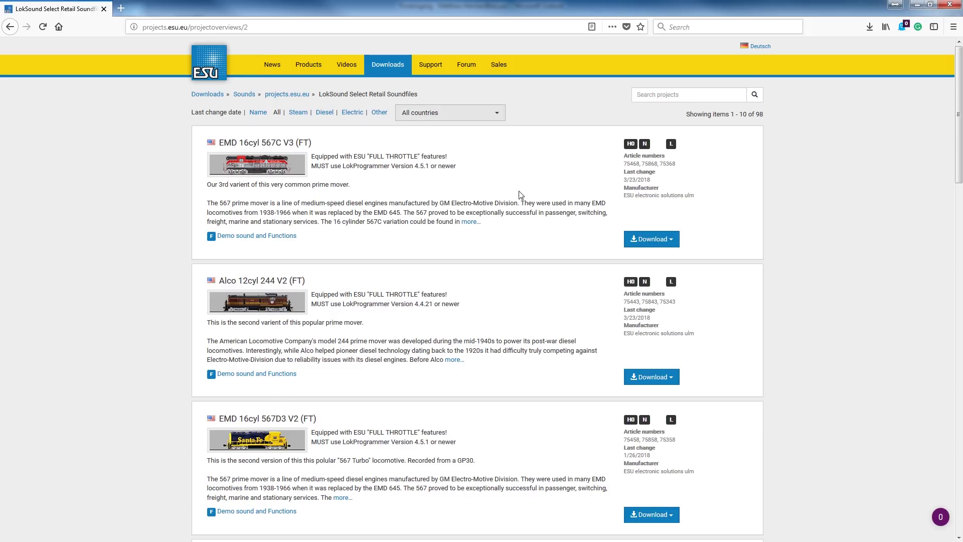
# Request the 75468 - LokSound Select download of the EMD 16cyl 567C V3 (FT), reviewing and accepting the license agreement
pyautogui.click(664, 244)
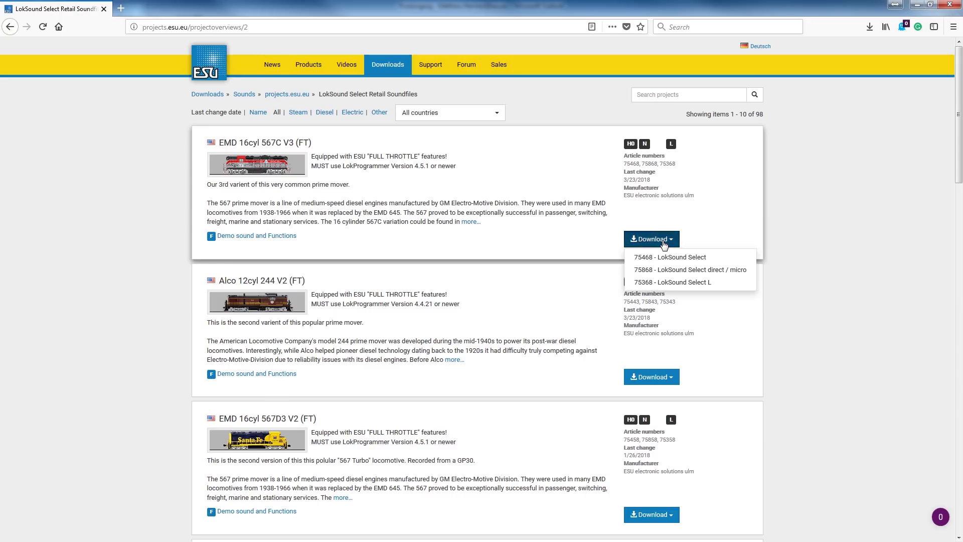
pyautogui.click(672, 260)
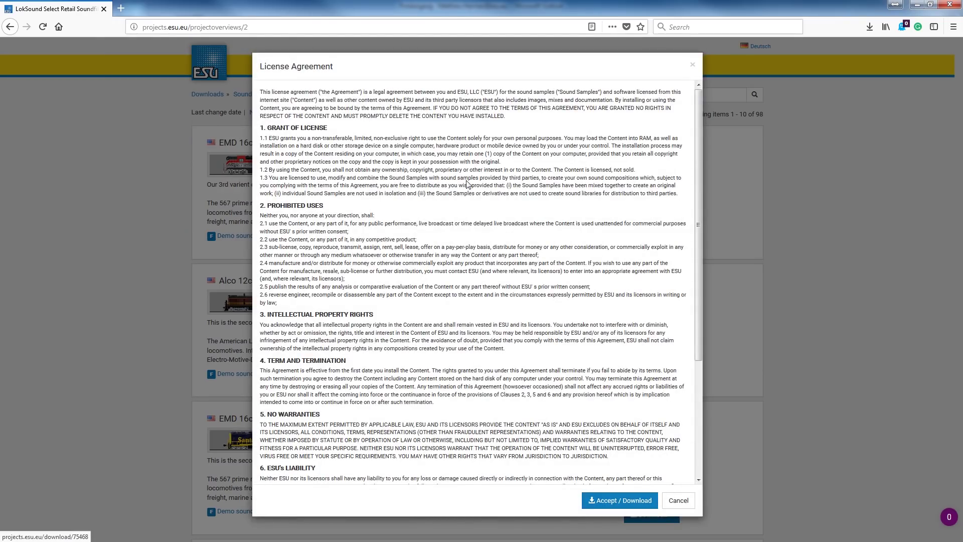
pyautogui.scroll(-5, 436, 255)
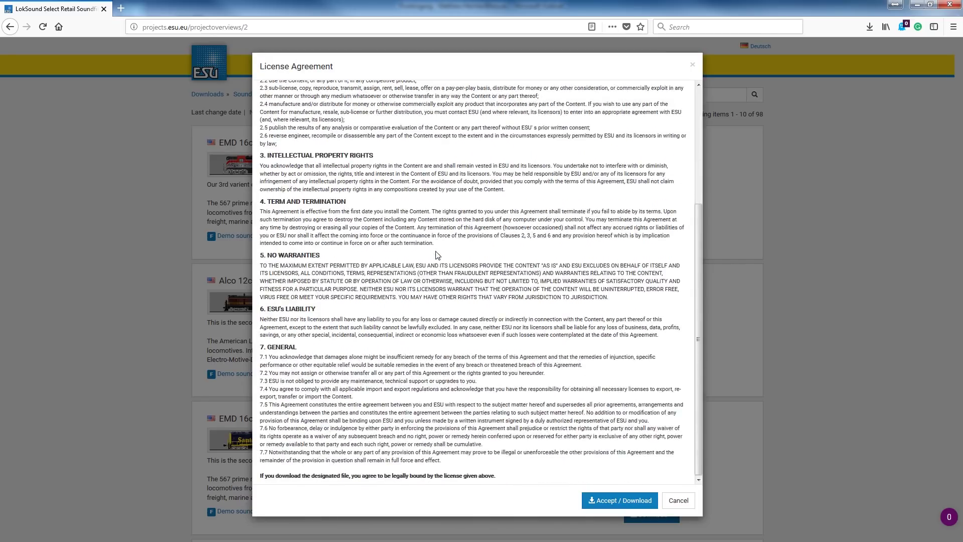
pyautogui.scroll(5, 432, 262)
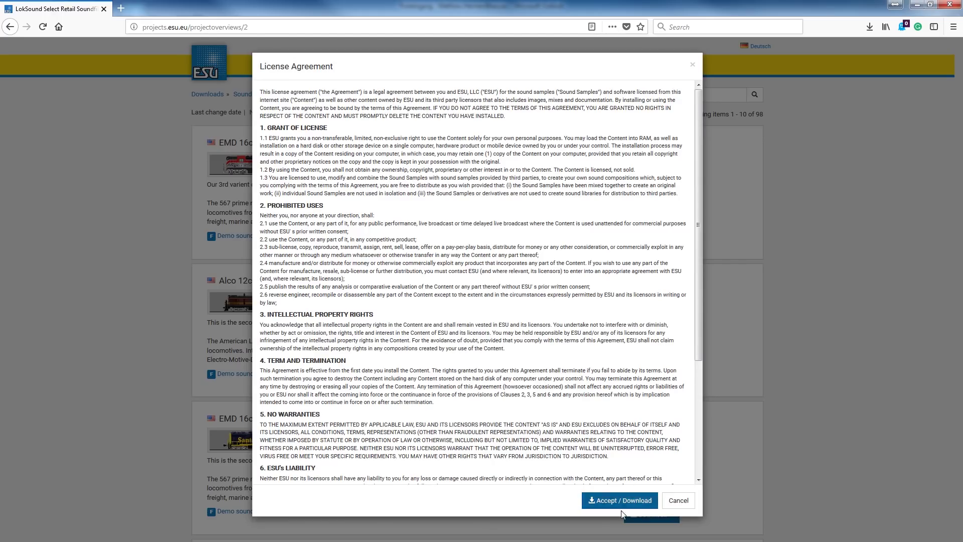
pyautogui.click(632, 503)
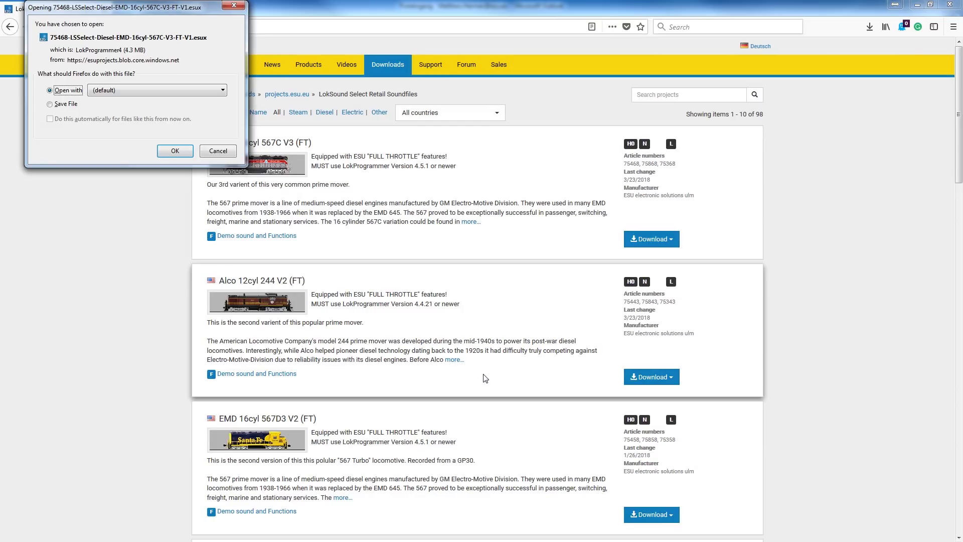
# Save 75468-LSSelect-Diesel-EMD-16cyl-567C-V3-FT-V1.esux to the computer instead of opening it directly
pyautogui.moveTo(143, 10); pyautogui.dragTo(466, 200)
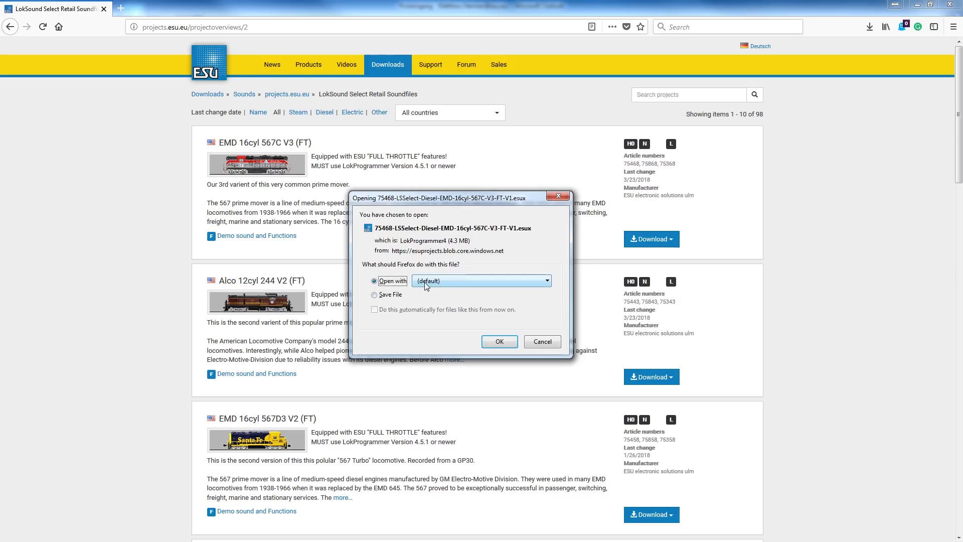
pyautogui.click(391, 296)
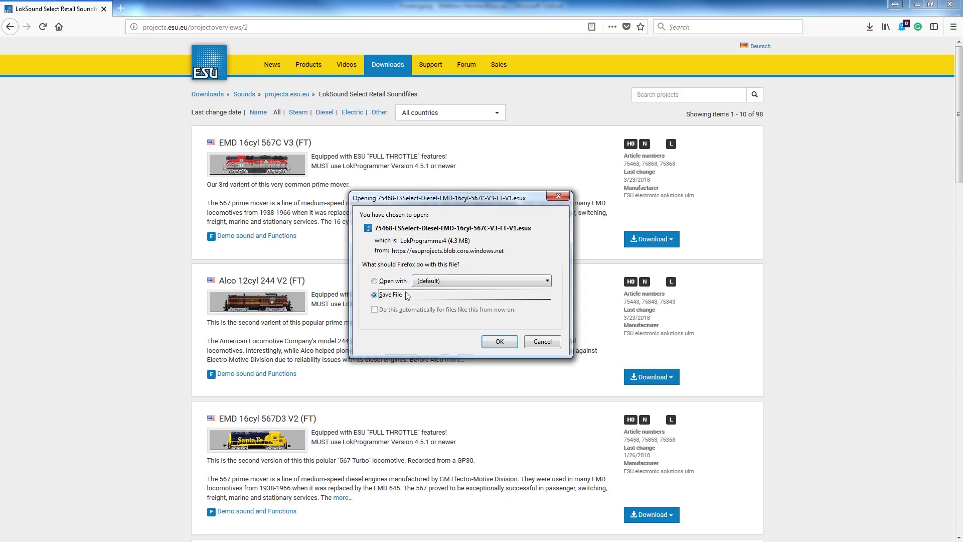
pyautogui.click(501, 341)
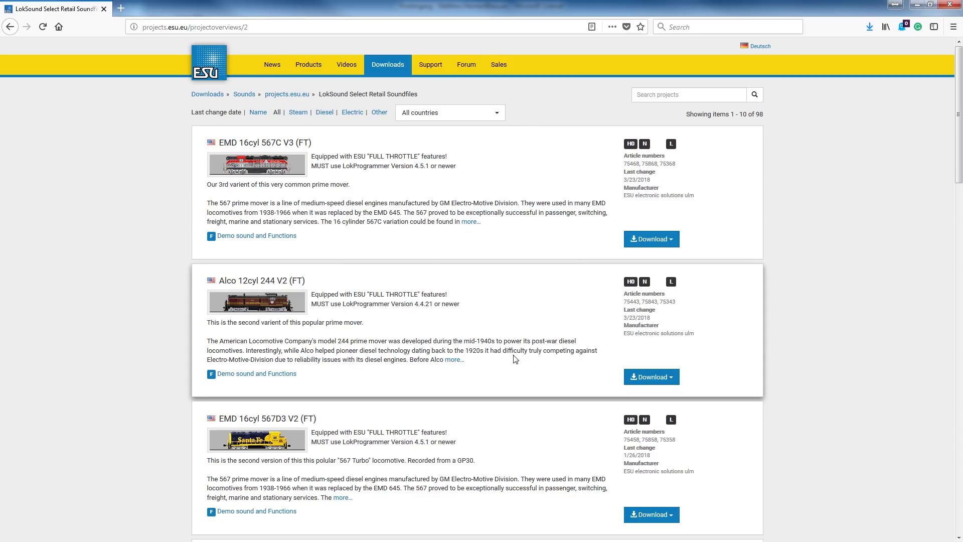
# Open the newest downloaded 567C V3 sound file in LokProgrammer and display its function mapping
pyautogui.click(870, 28)
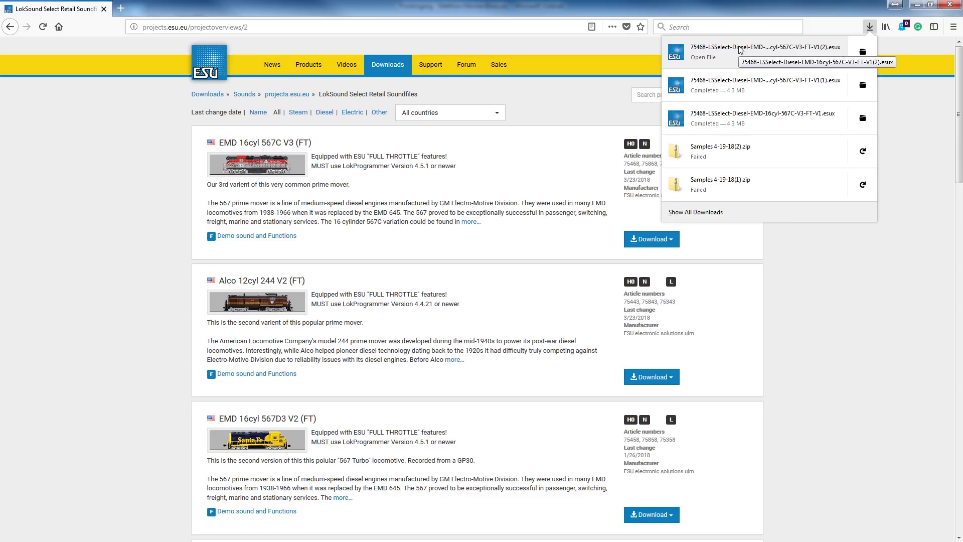
pyautogui.click(740, 49)
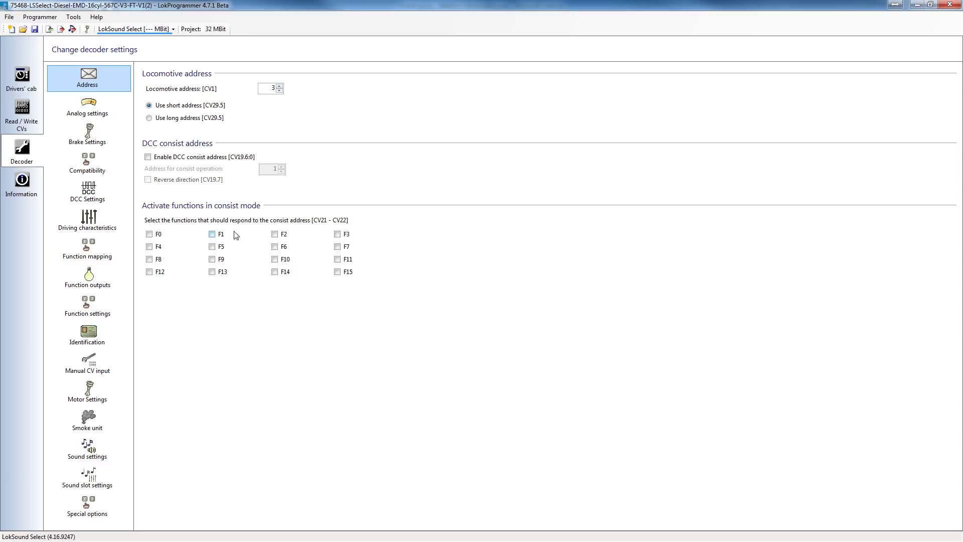
pyautogui.click(103, 254)
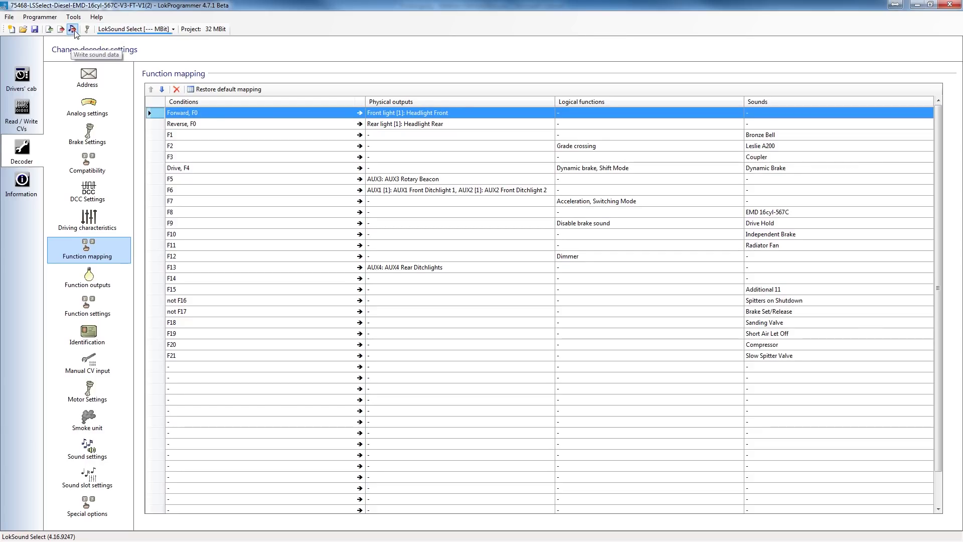
# Try to write the sound data to the decoder, including the decoder data and overwriting defaults with current values, and close the write process
pyautogui.click(73, 31)
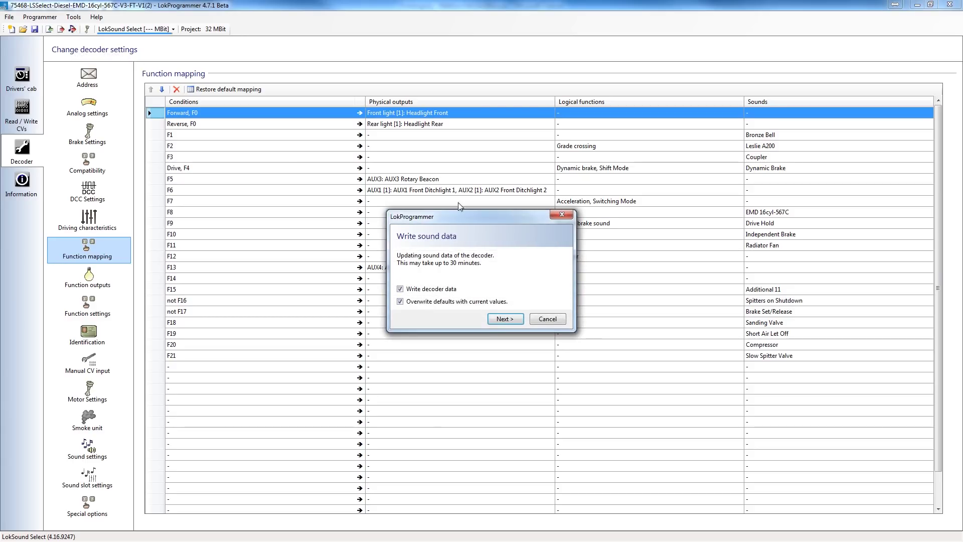
pyautogui.click(547, 320)
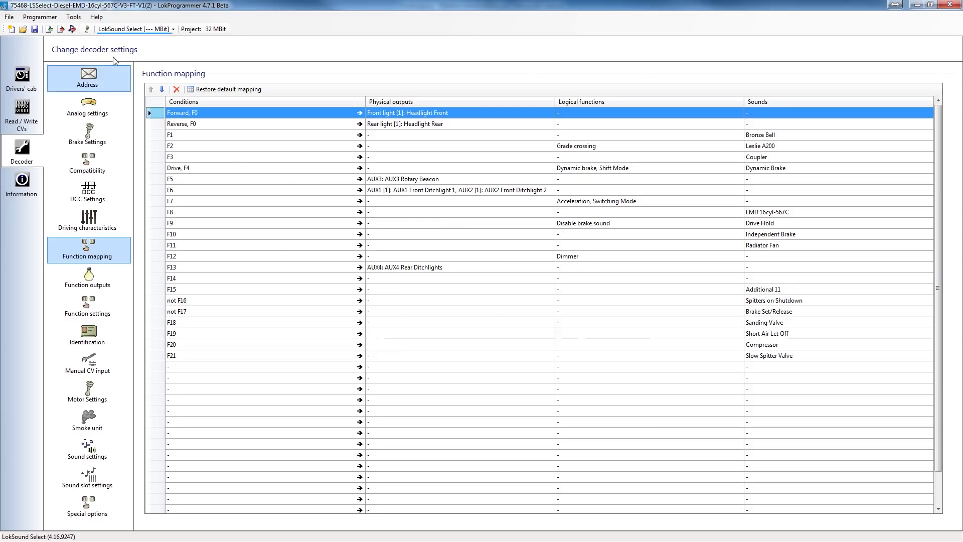
pyautogui.click(51, 20)
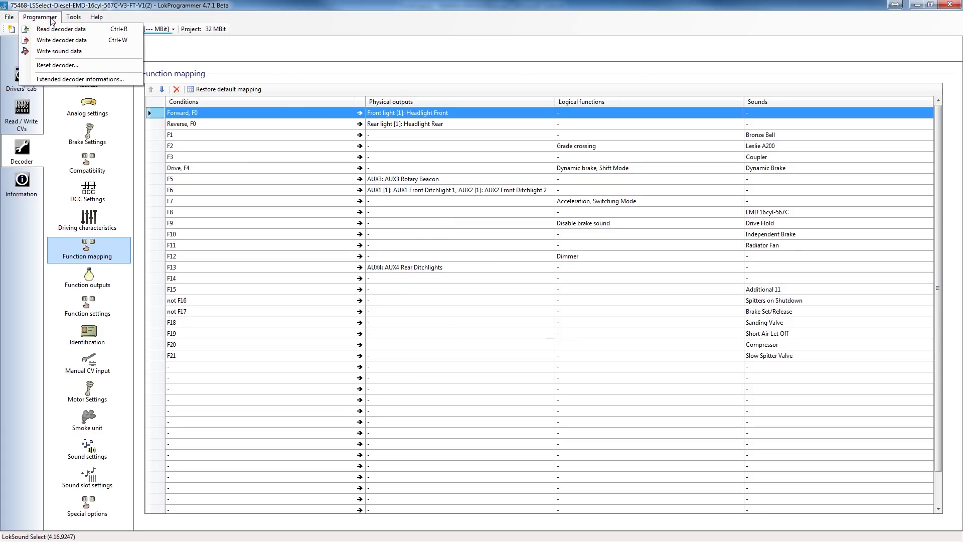
pyautogui.click(62, 52)
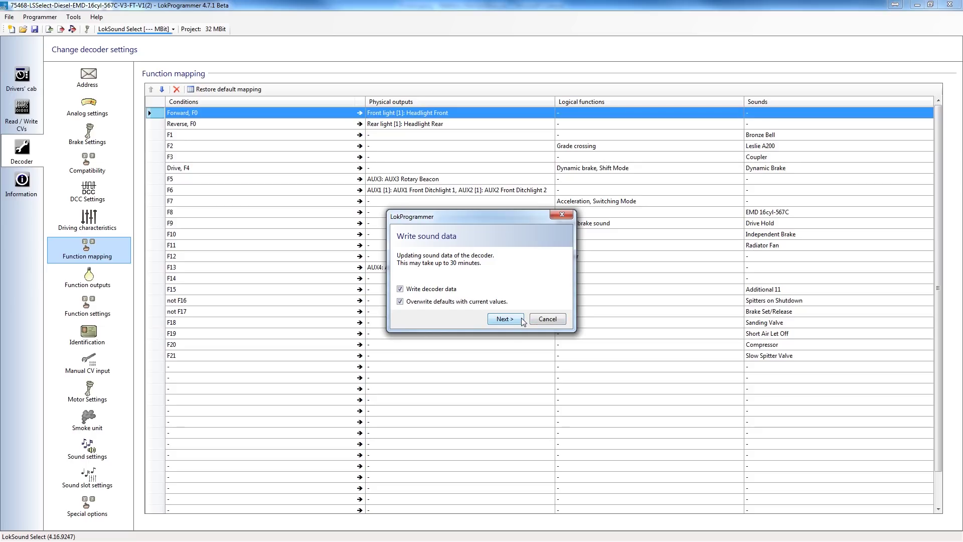
pyautogui.click(522, 322)
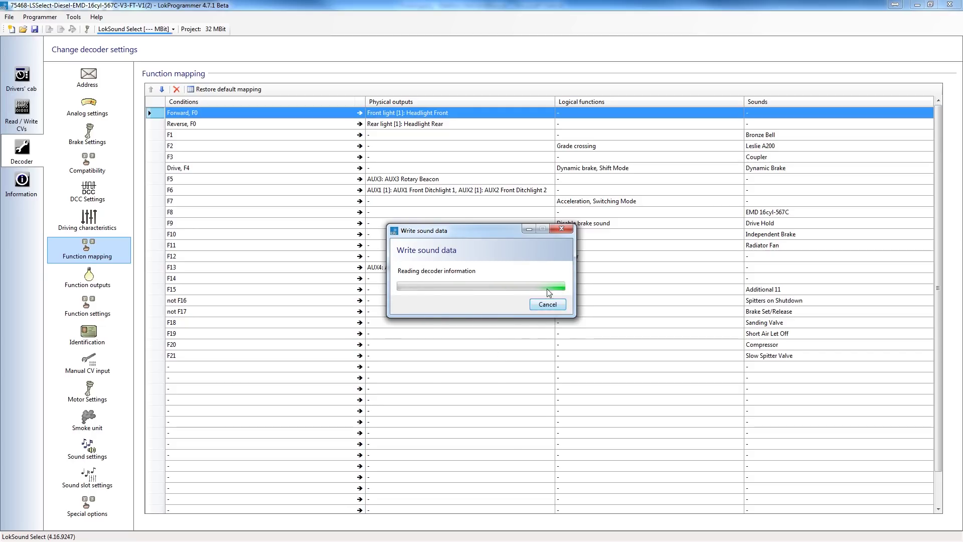
pyautogui.click(561, 230)
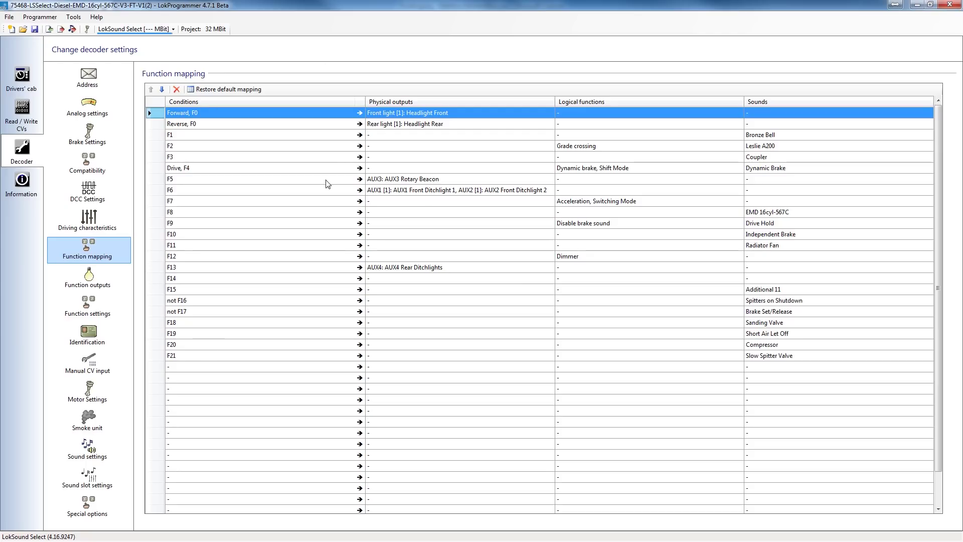
# Review the decoder's locomotive address settings and return to the function mapping
pyautogui.click(88, 77)
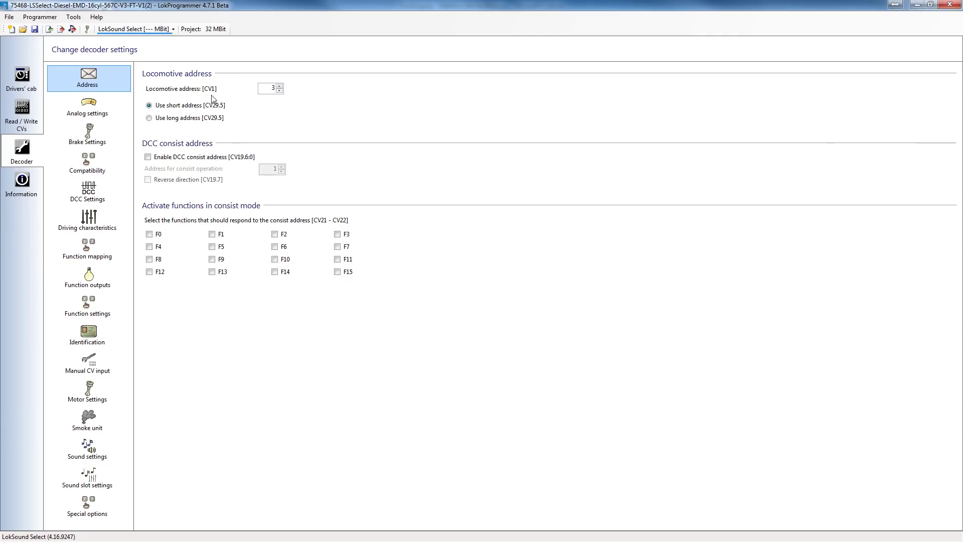
pyautogui.click(88, 250)
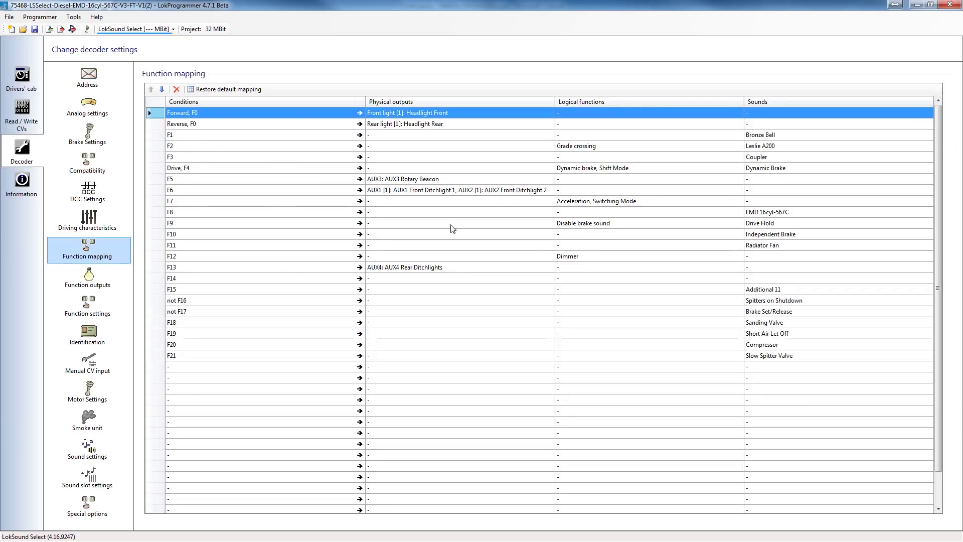